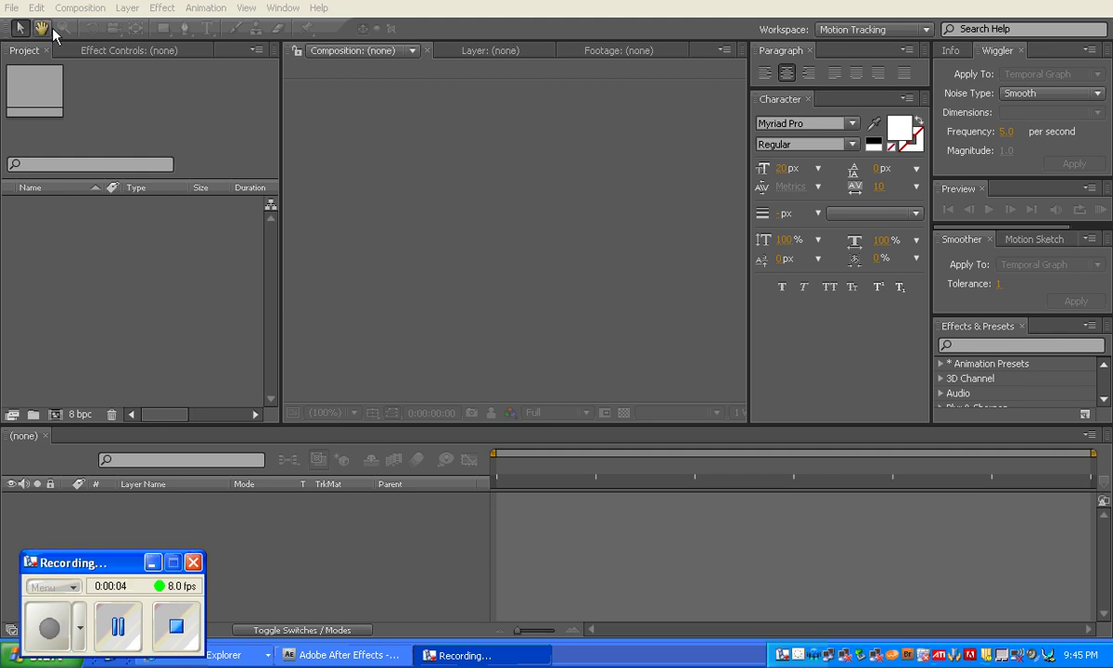
# Create the 'snow' composition at NTSC D1 720×486, 29.97 fps, 10 seconds long.
pyautogui.rightClick(82, 226)
pyautogui.click(130, 232)
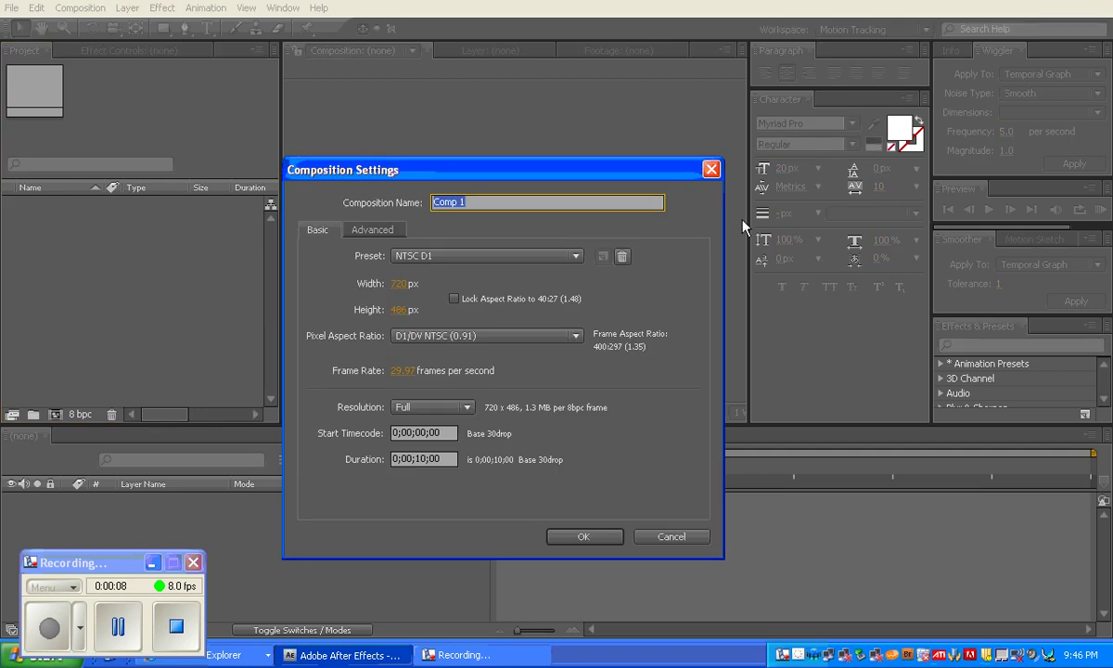
pyautogui.write('snow')
pyautogui.press('Tab')
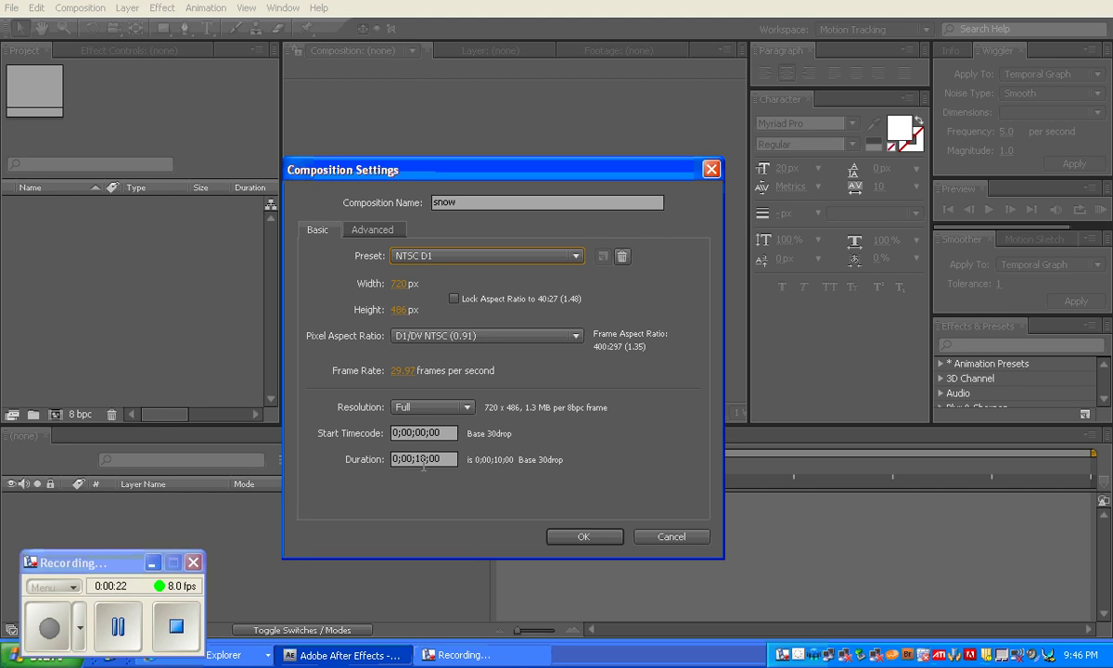
pyautogui.click(586, 538)
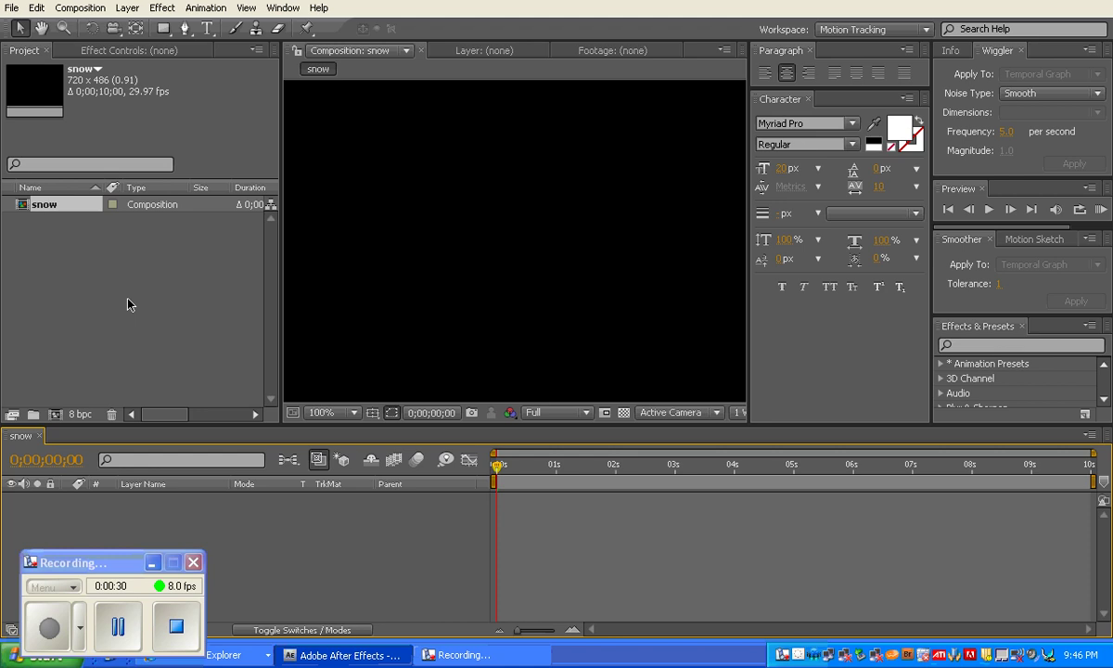
# Add a comp-sized 720×486 black solid, Black Solid 1, to the timeline.
pyautogui.rightClick(358, 517)
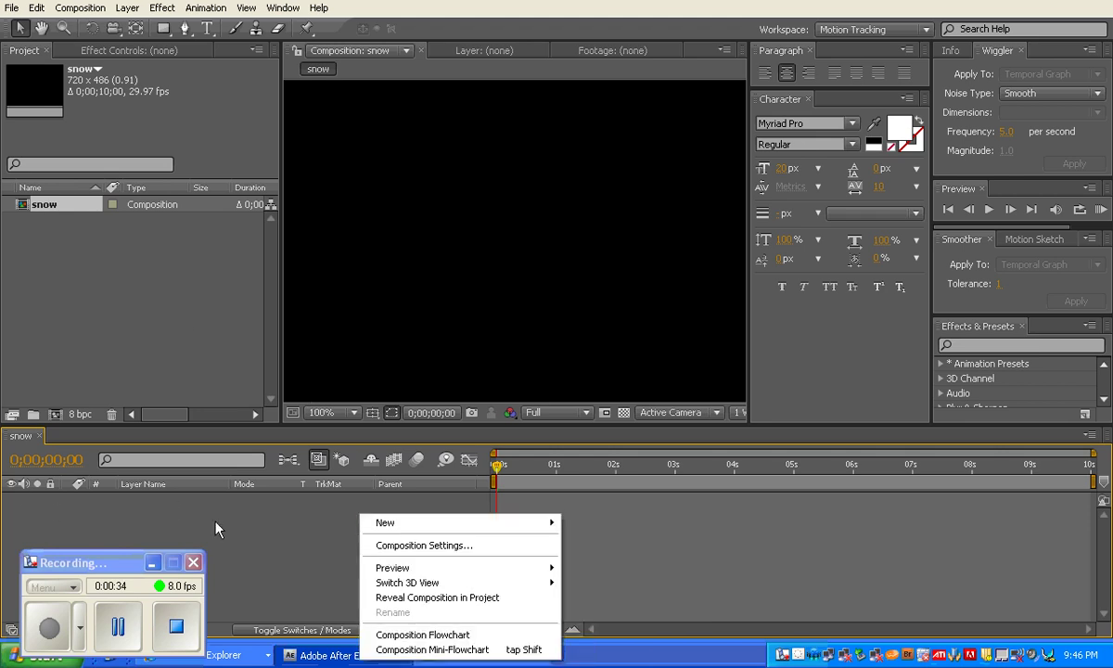
pyautogui.rightClick(298, 517)
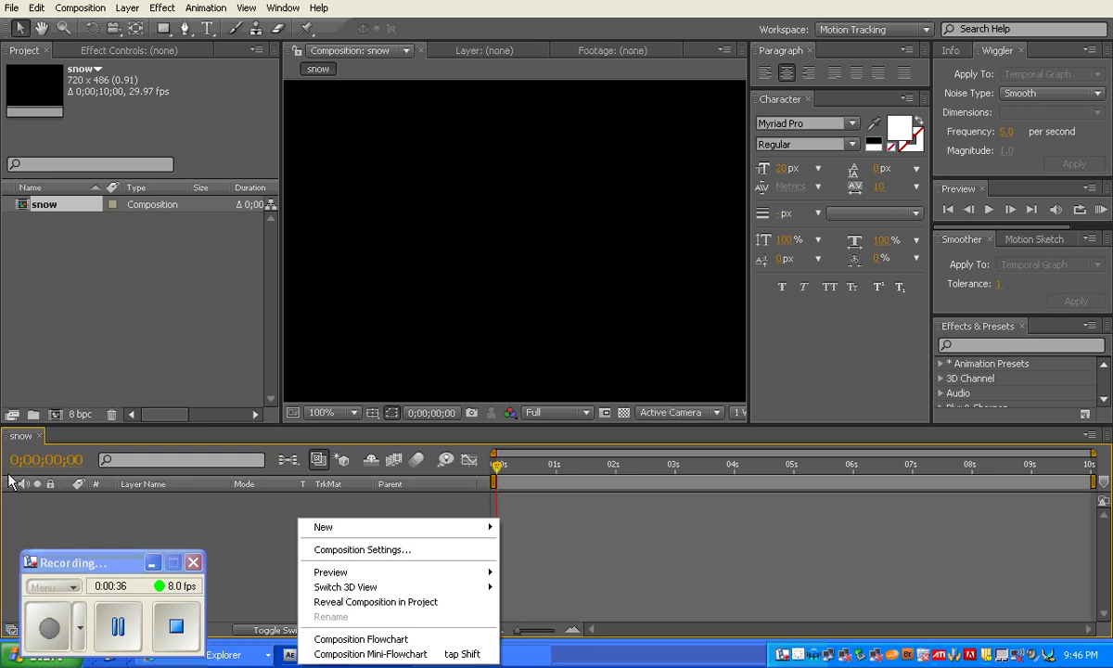
pyautogui.moveTo(453, 529)
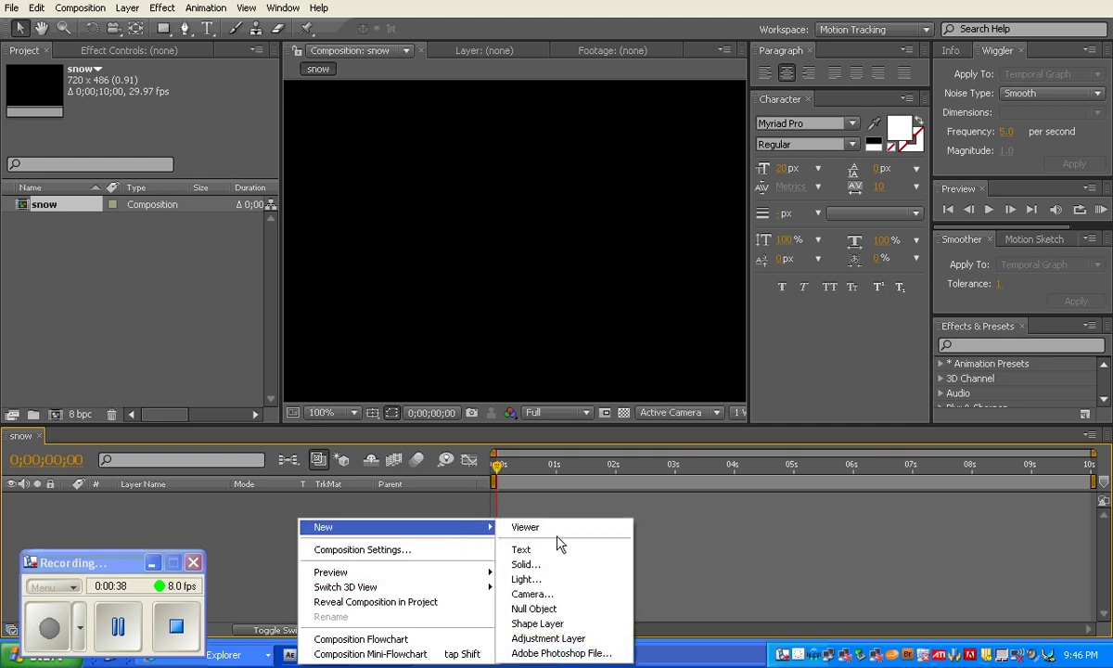
pyautogui.click(528, 564)
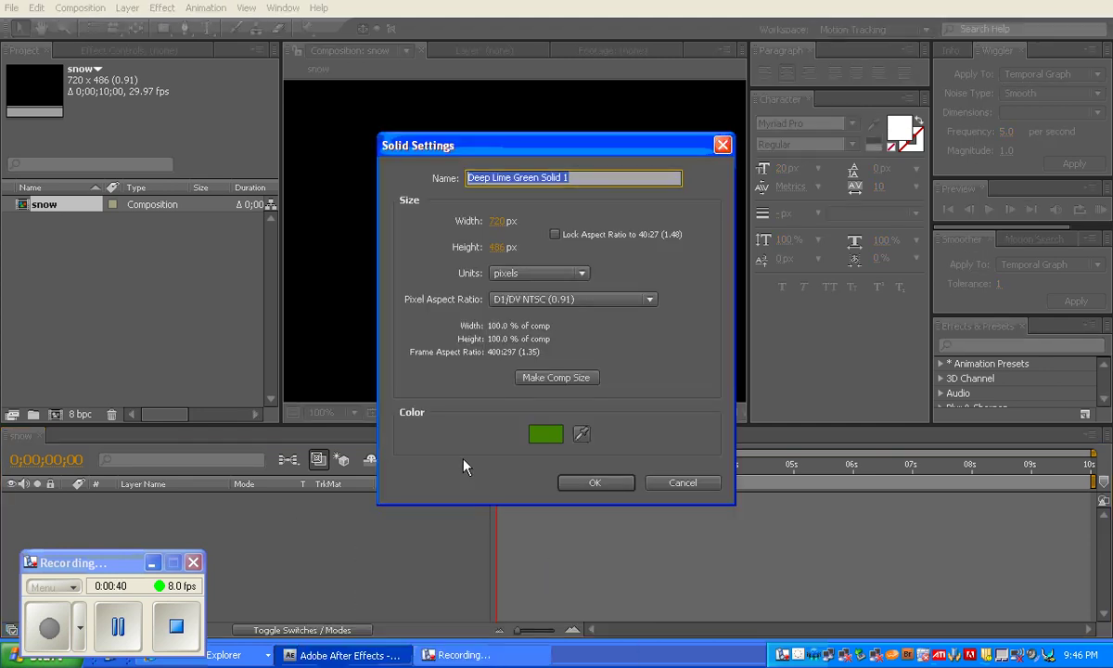
pyautogui.click(584, 436)
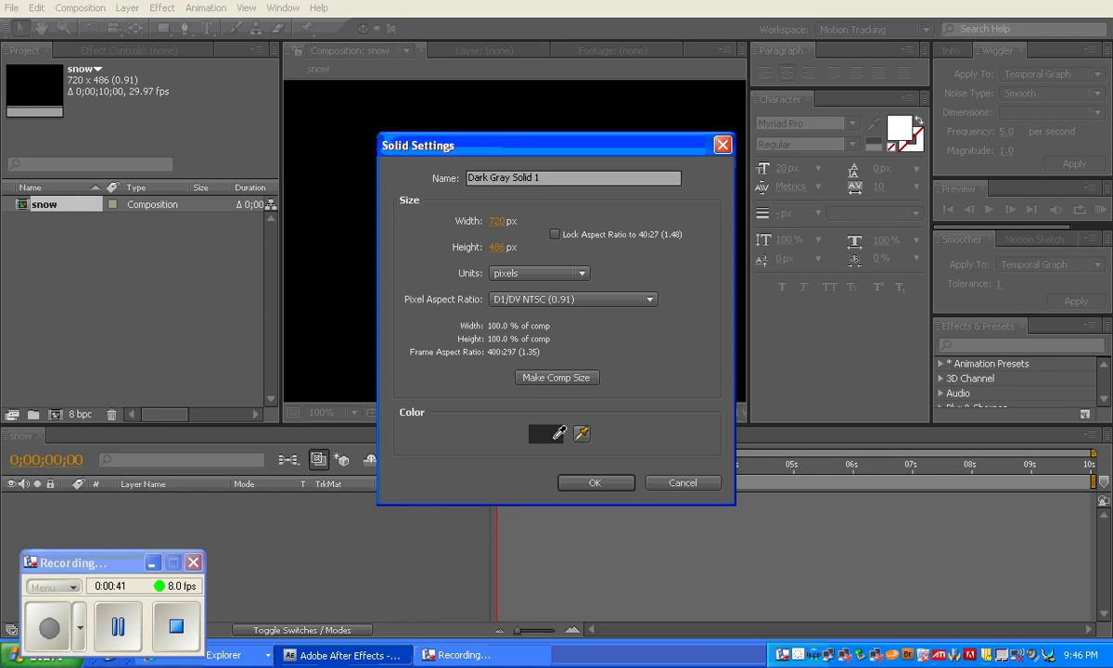
pyautogui.click(327, 310)
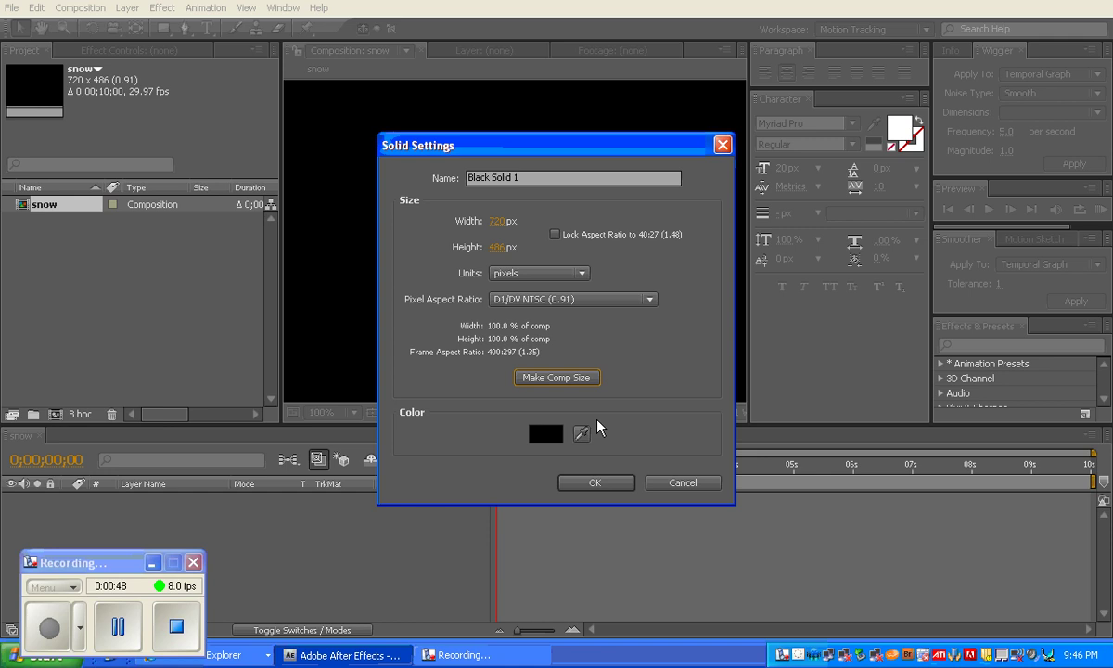
pyautogui.click(608, 482)
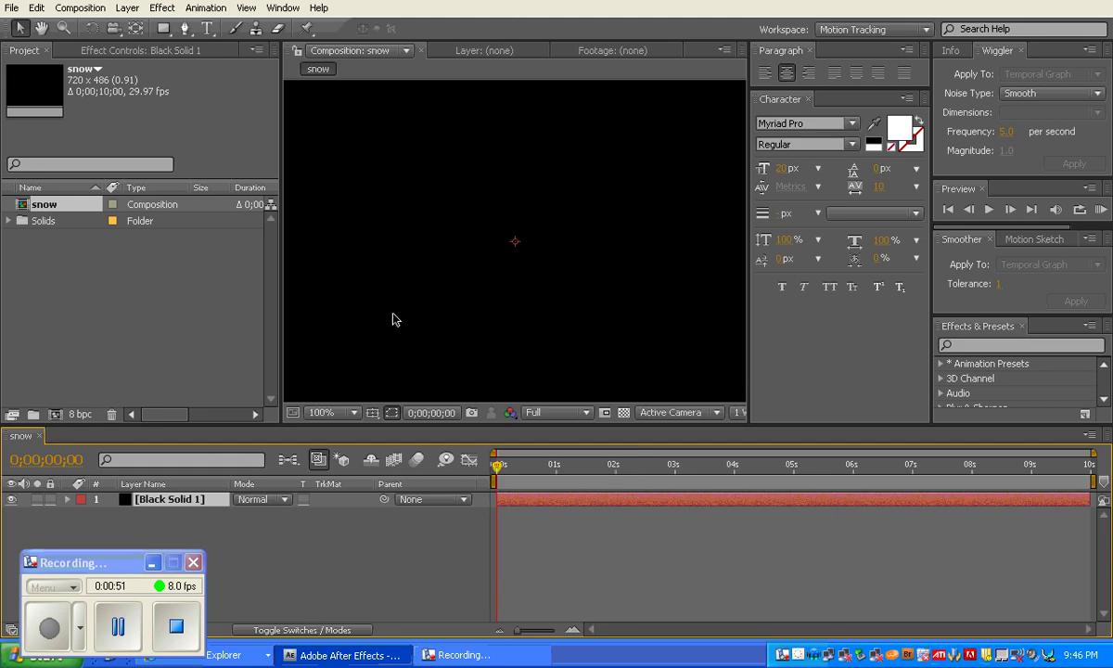
# Play back the composition, then return the current time indicator to the start.
pyautogui.press('space')
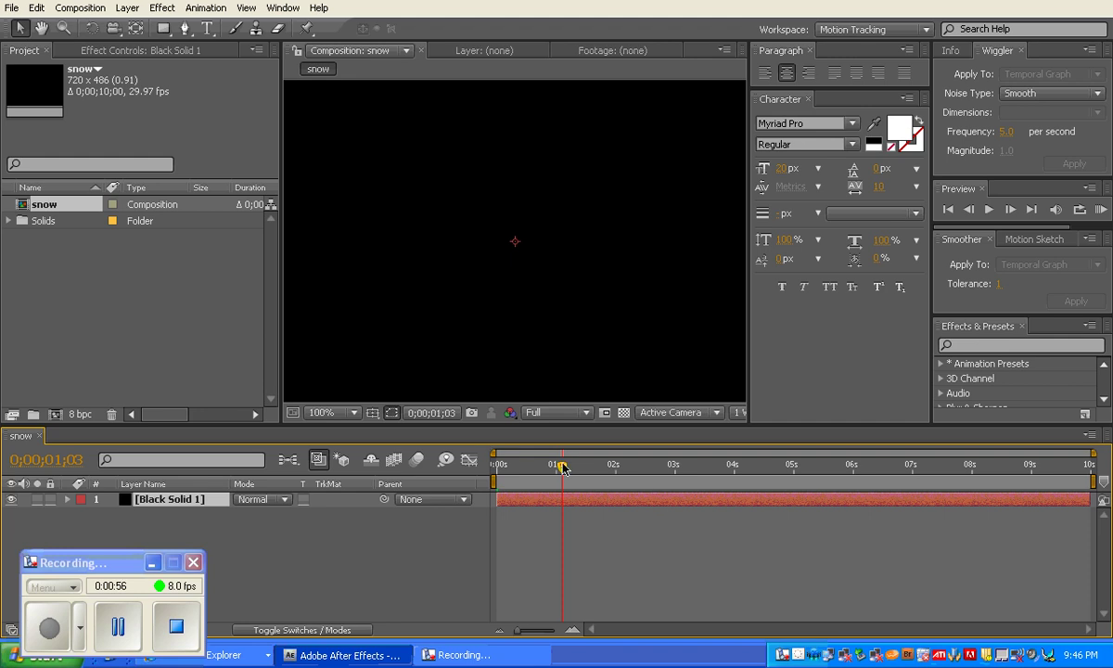
pyautogui.moveTo(562, 467); pyautogui.dragTo(499, 466)
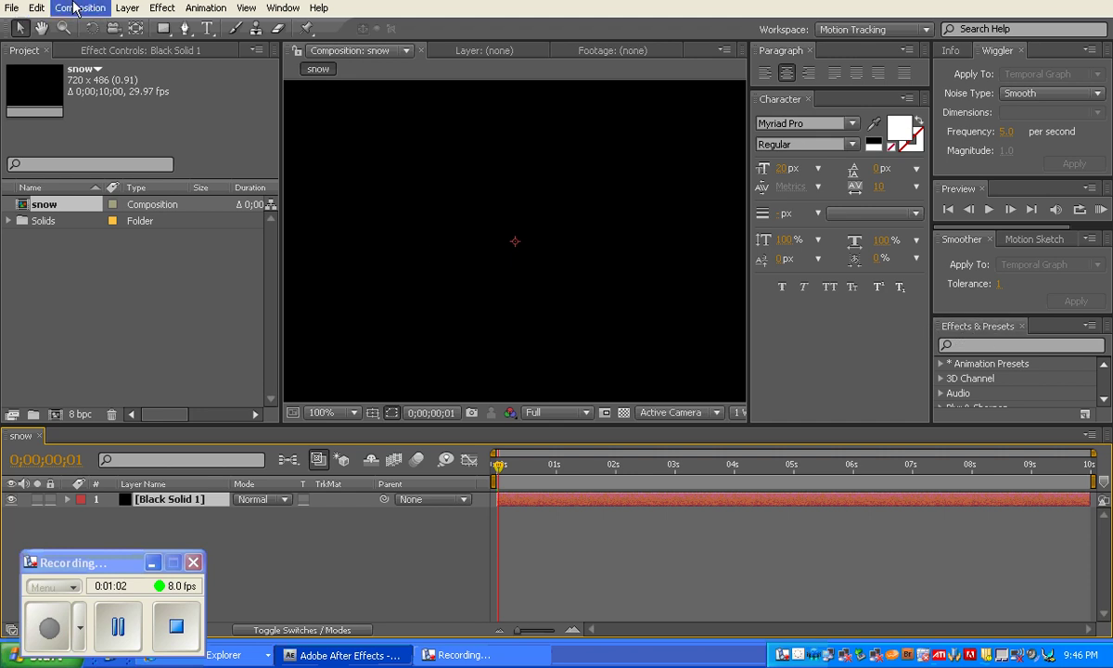
pyautogui.click(278, 9)
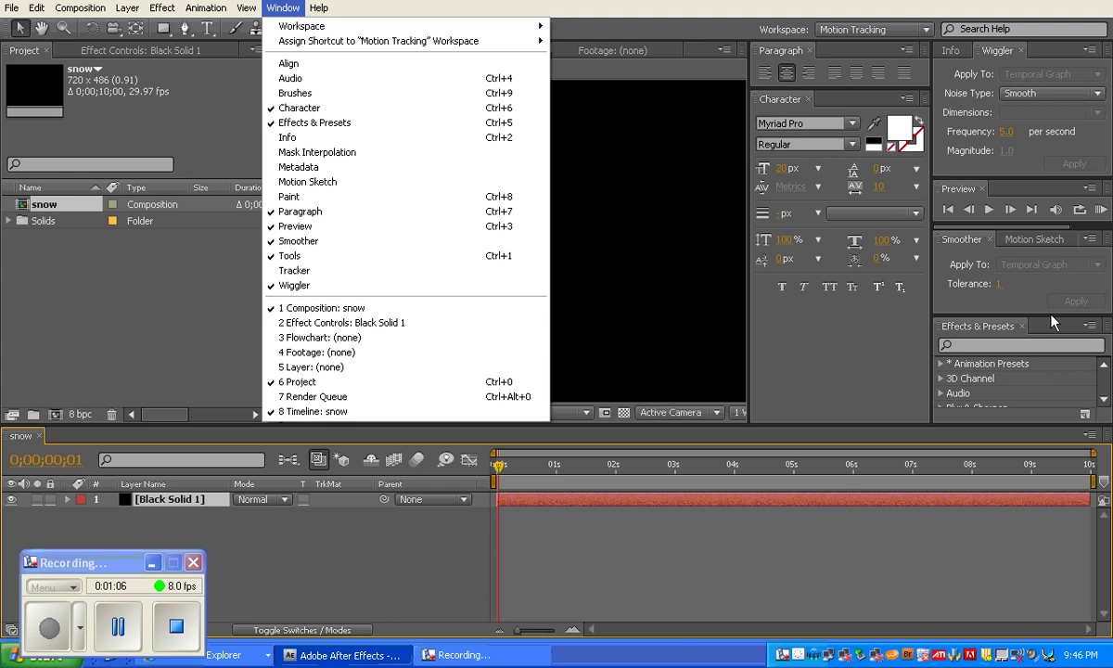
pyautogui.click(1043, 283)
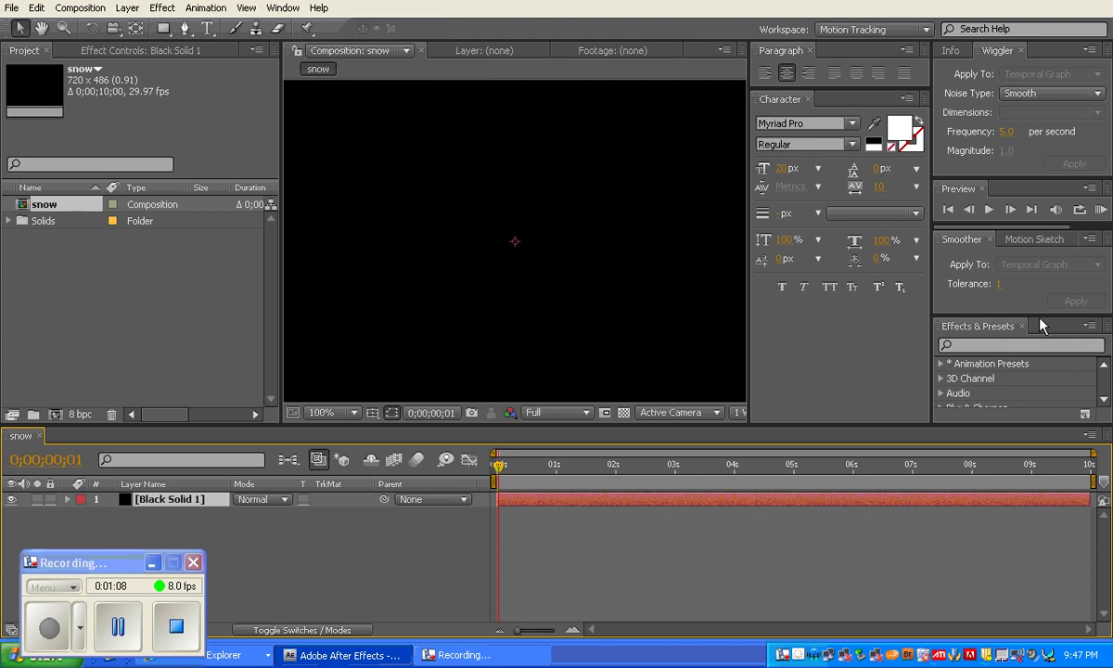
# Enlarge the Effects & Presets panel, expand Simulation and select CC Snow.
pyautogui.moveTo(1038, 314); pyautogui.dragTo(1037, 168)
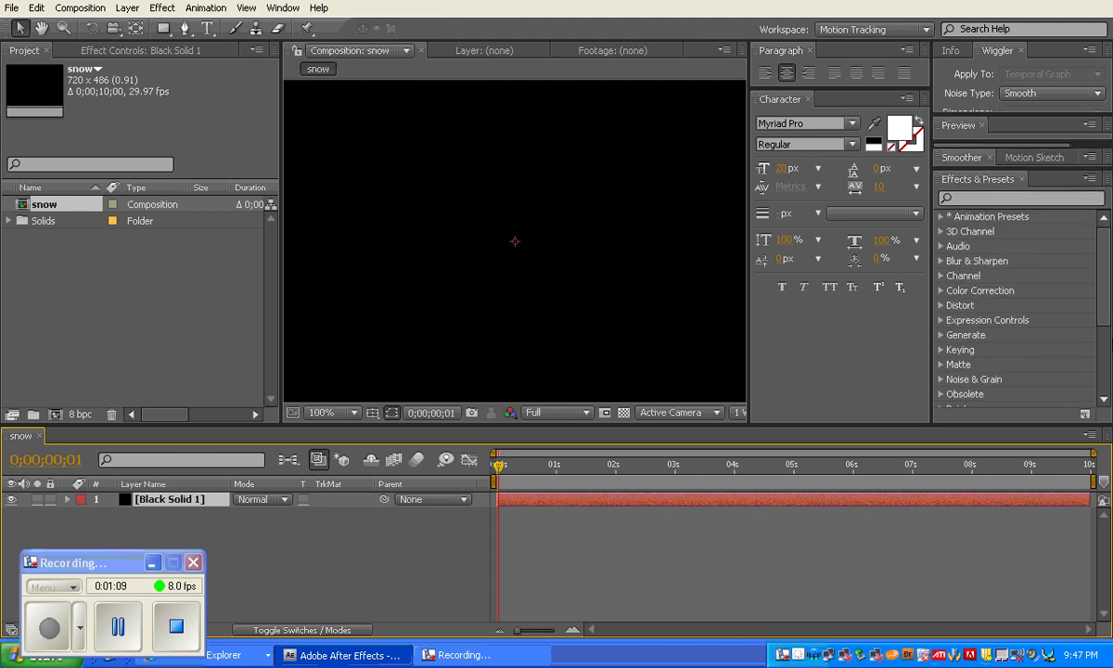
pyautogui.moveTo(1106, 306); pyautogui.dragTo(1107, 375)
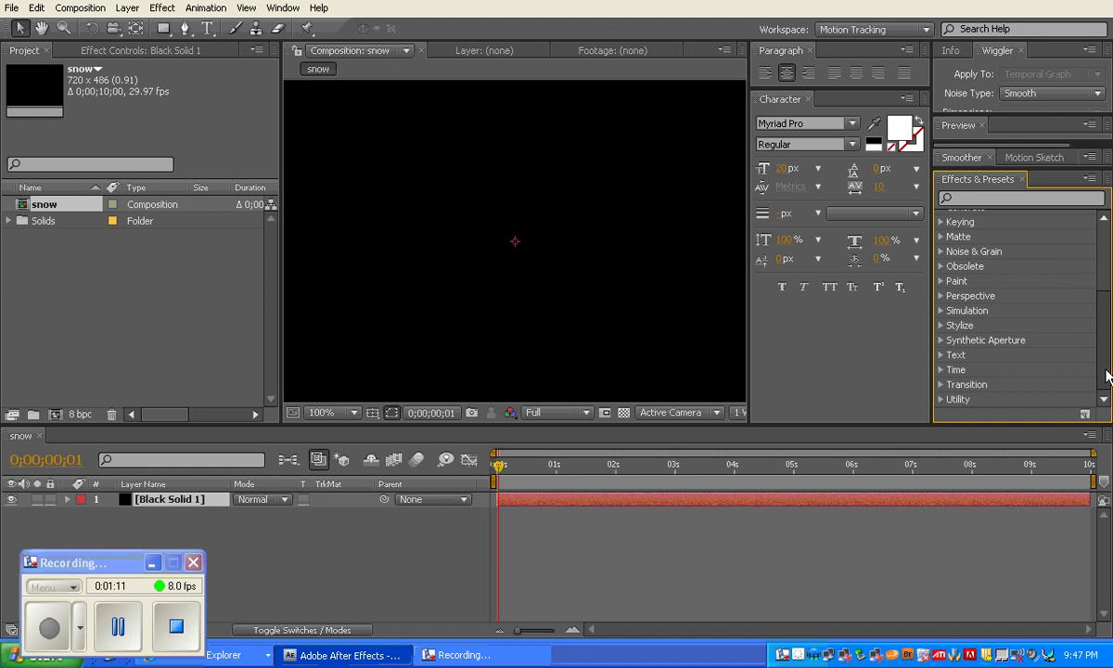
pyautogui.click(941, 311)
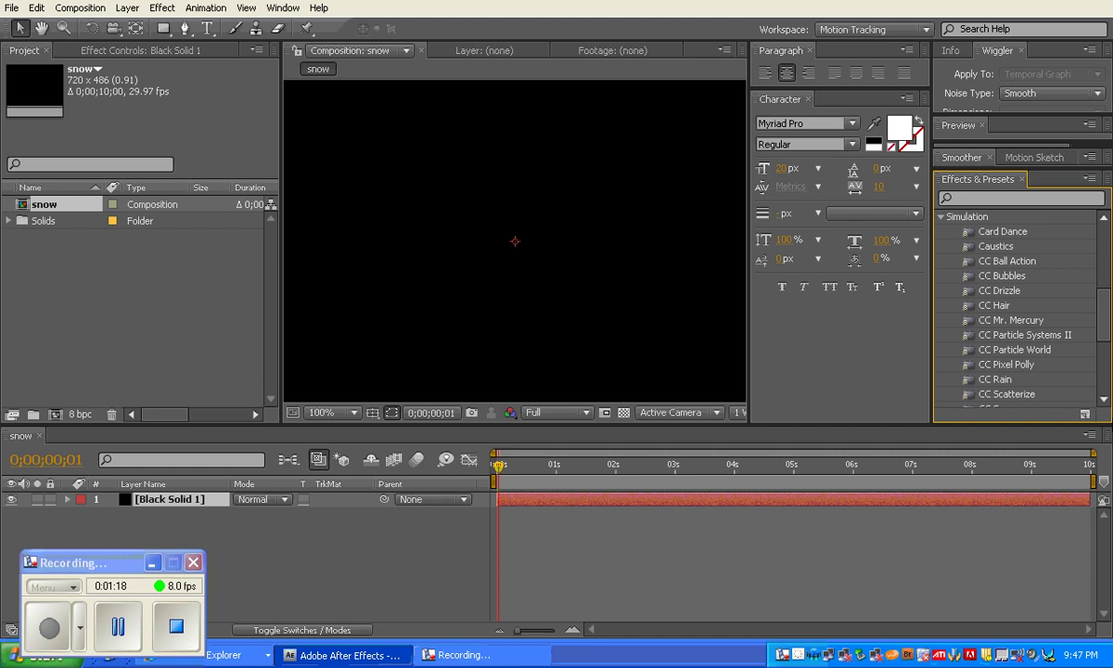
pyautogui.scroll(-2, 1075, 335)
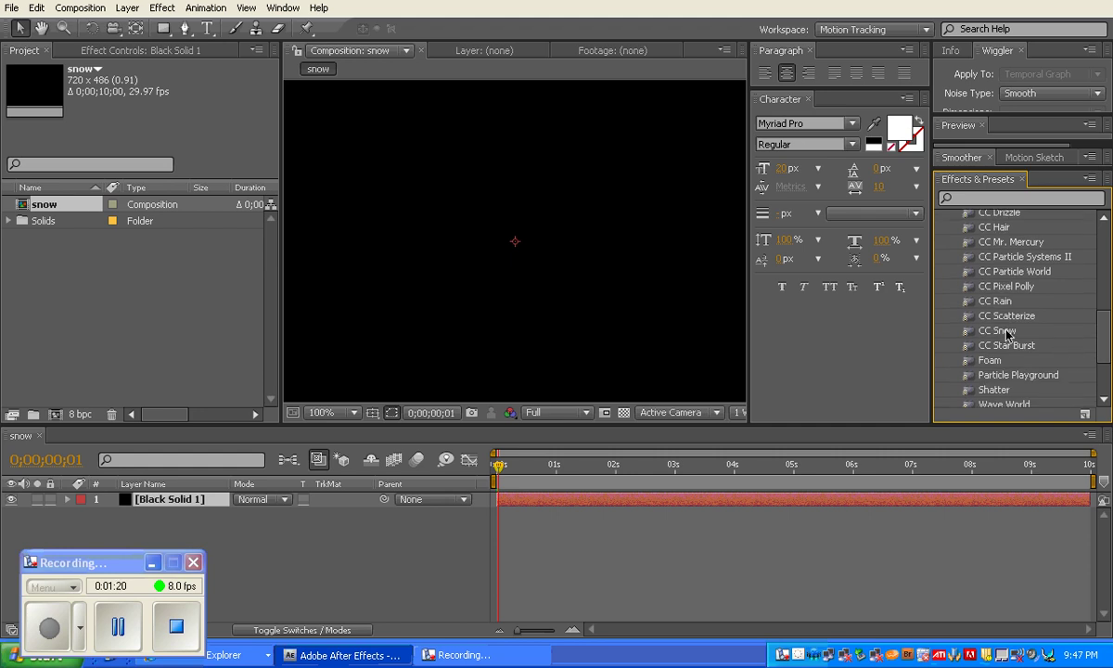
pyautogui.click(1006, 332)
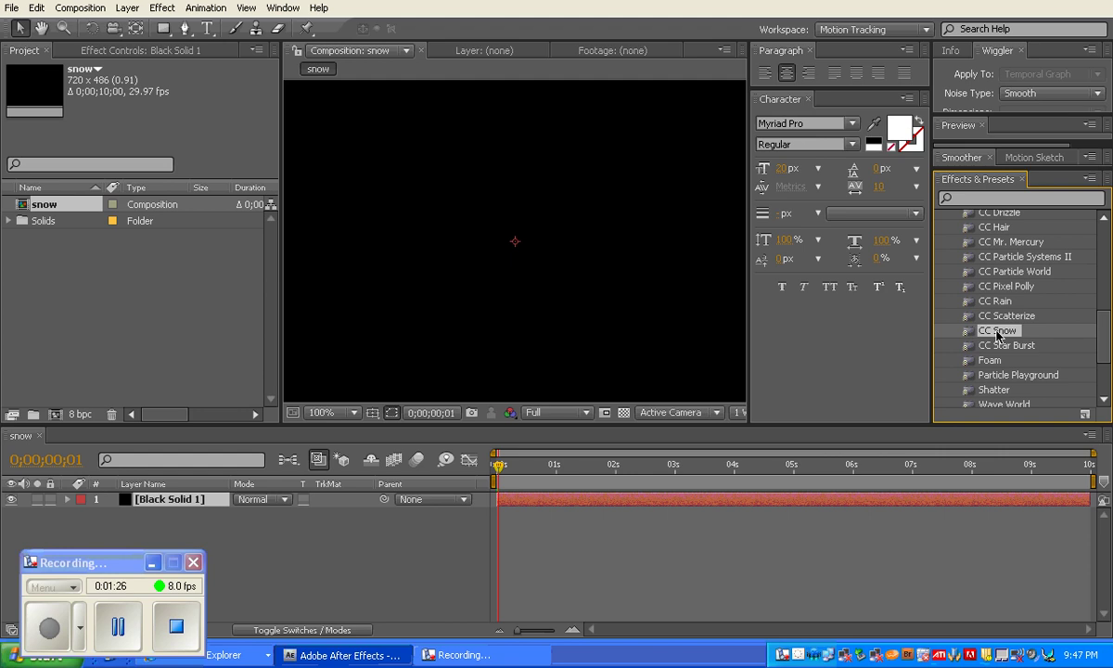
# Apply CC Snow to Black Solid 1 and preview the falling flakes.
pyautogui.moveTo(999, 336); pyautogui.dragTo(529, 388)
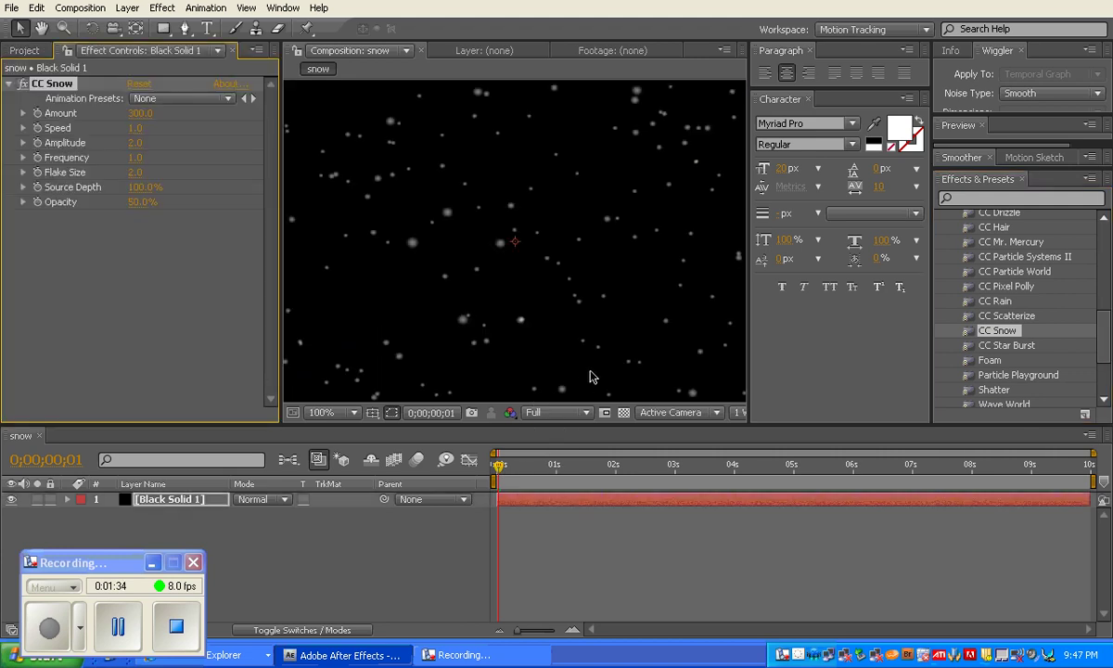
pyautogui.press('space')
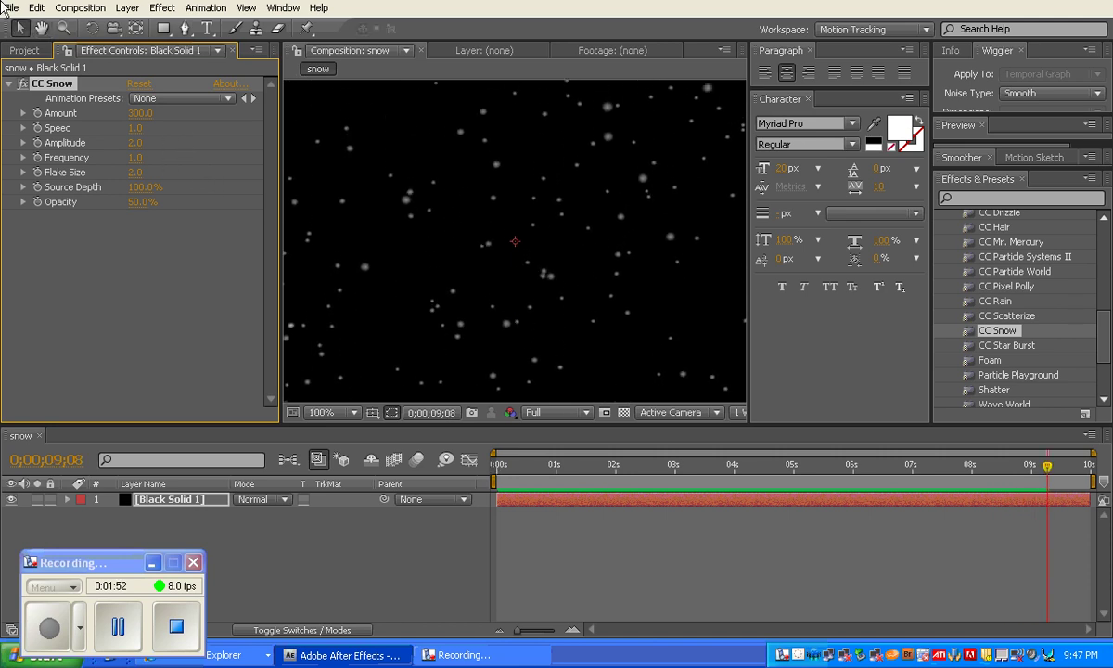
# Keyframe the CC Snow Amount at the start, then raise it at about 3 seconds.
pyautogui.moveTo(139, 117)
pyautogui.mouseDown()
pyautogui.moveTo(122, 112)
pyautogui.moveTo(165, 111)
pyautogui.moveTo(130, 112)
pyautogui.mouseUp()
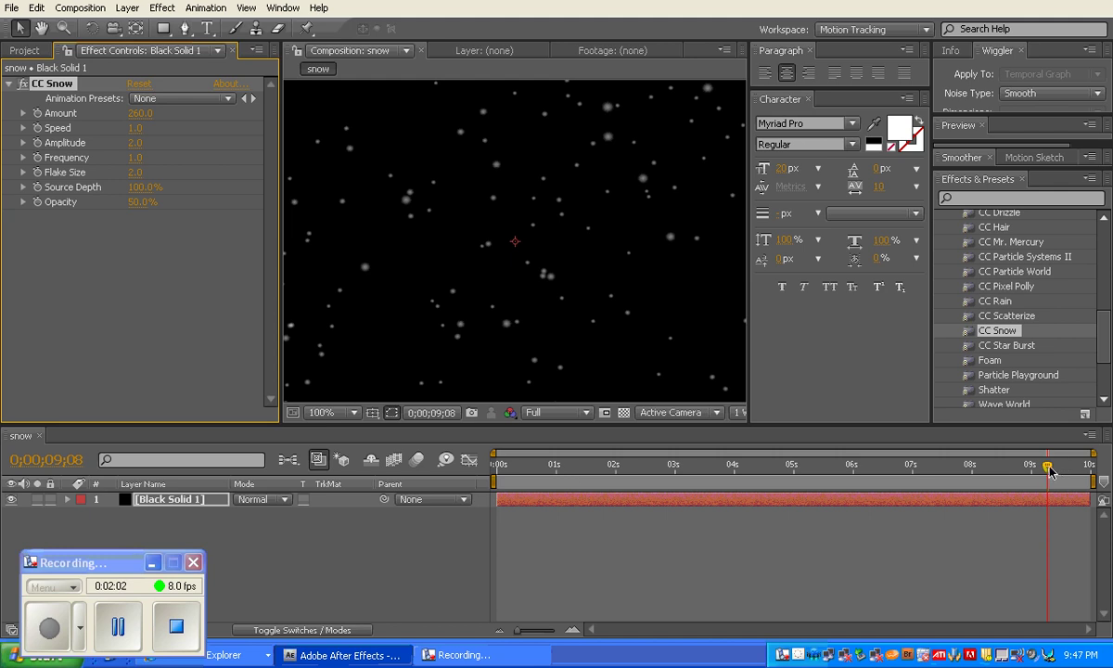
pyautogui.moveTo(1051, 472); pyautogui.dragTo(444, 458)
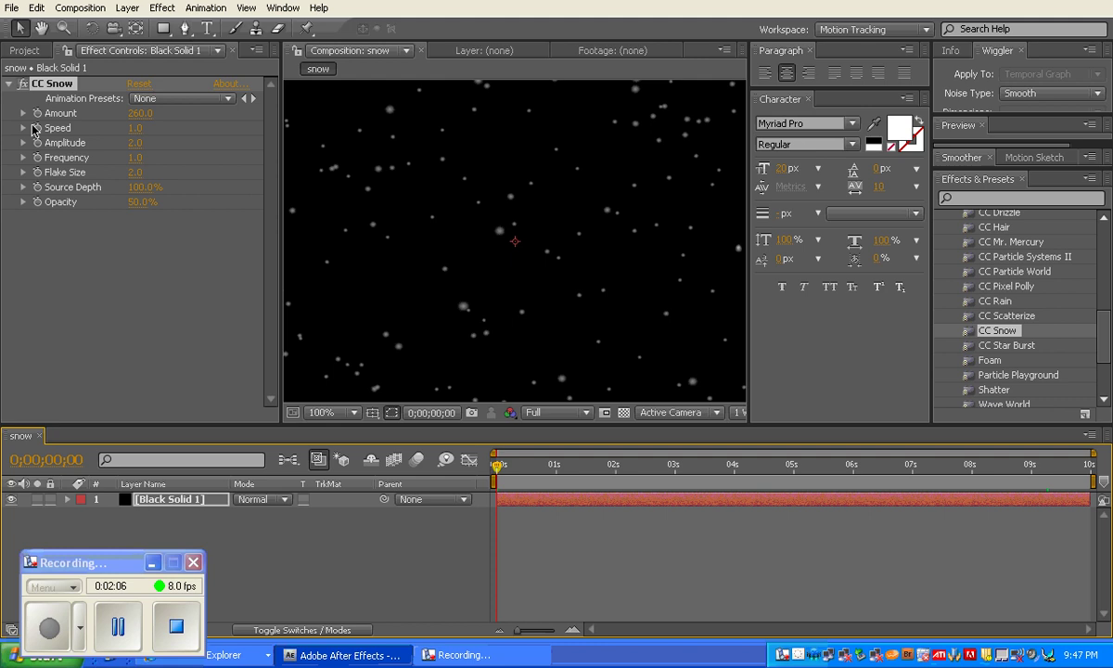
pyautogui.click(38, 113)
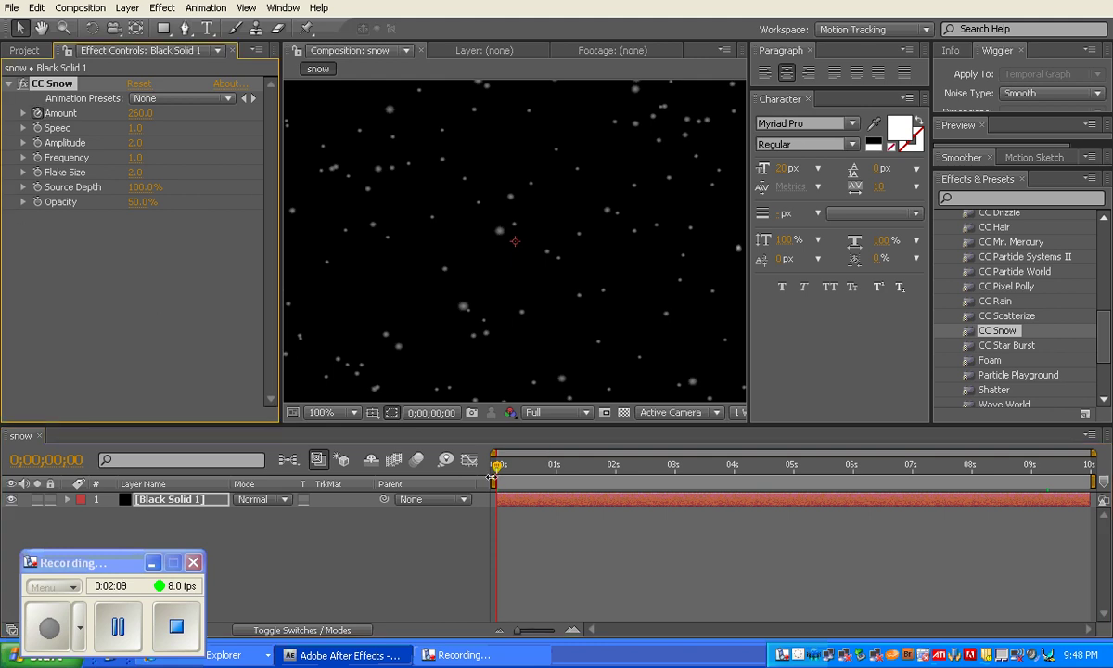
pyautogui.moveTo(497, 469); pyautogui.dragTo(685, 466)
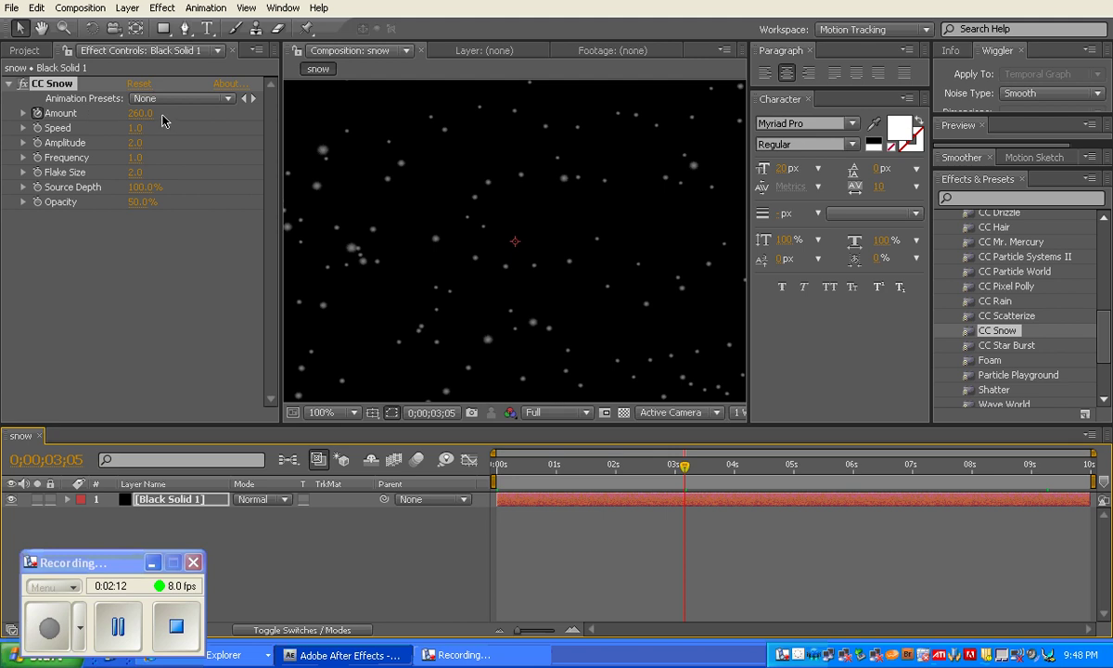
pyautogui.moveTo(137, 114); pyautogui.dragTo(173, 117)
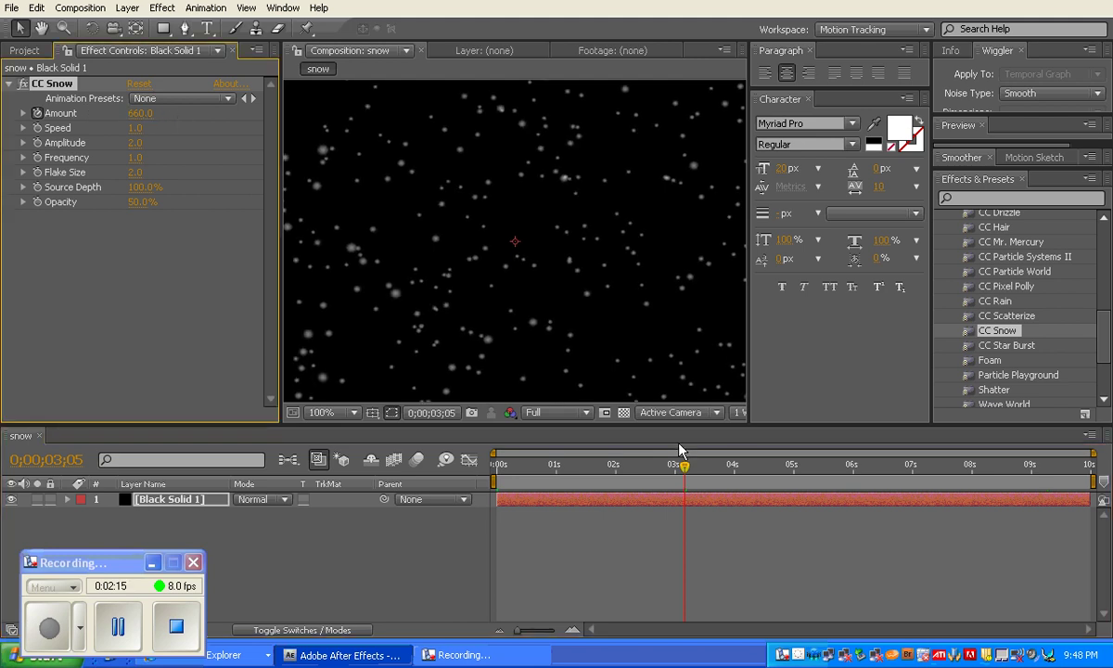
# Add Amount keyframes of 1230 near 5.5 seconds and 350 at 8 seconds, then scrub to check.
pyautogui.moveTo(689, 463); pyautogui.dragTo(812, 462)
pyautogui.click(139, 118)
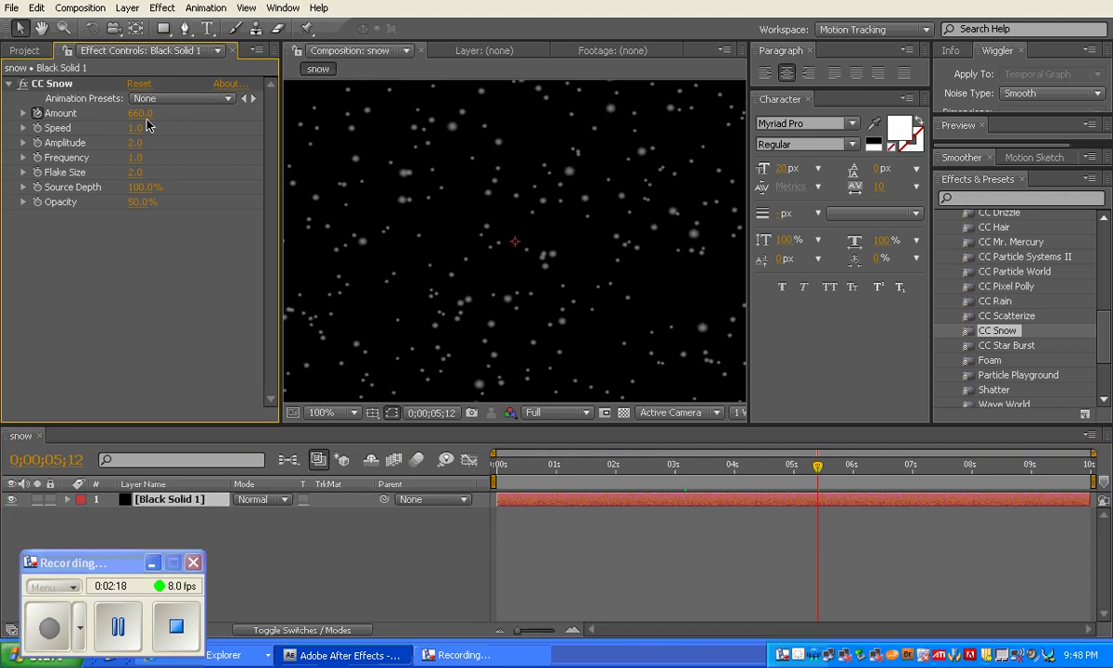
pyautogui.moveTo(137, 117); pyautogui.dragTo(183, 118)
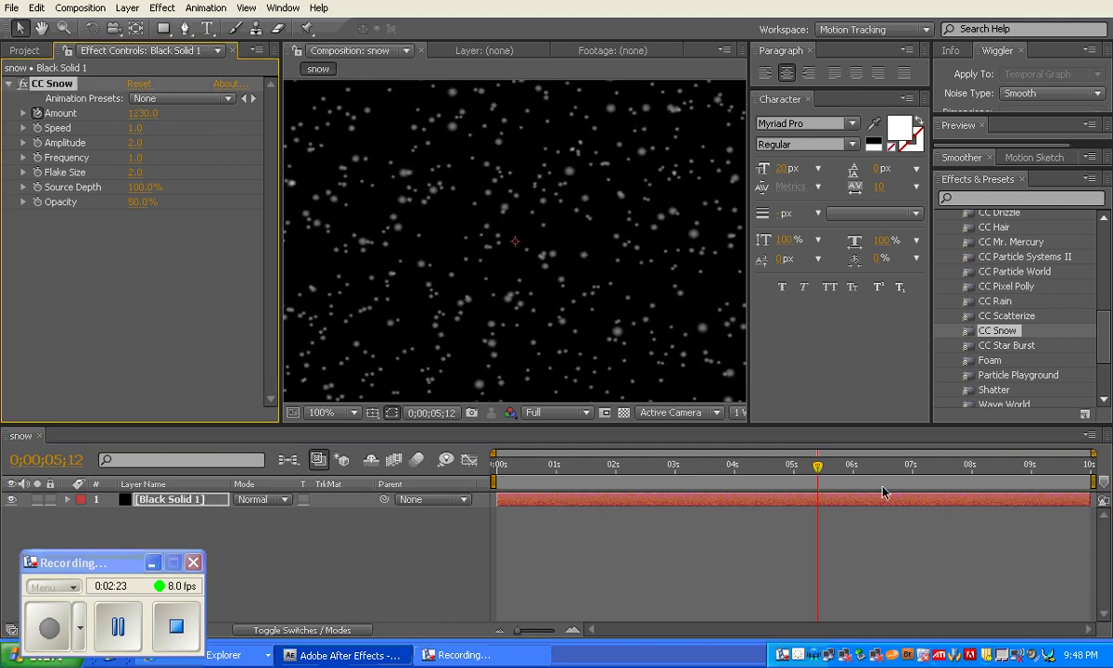
pyautogui.moveTo(817, 477); pyautogui.dragTo(976, 476)
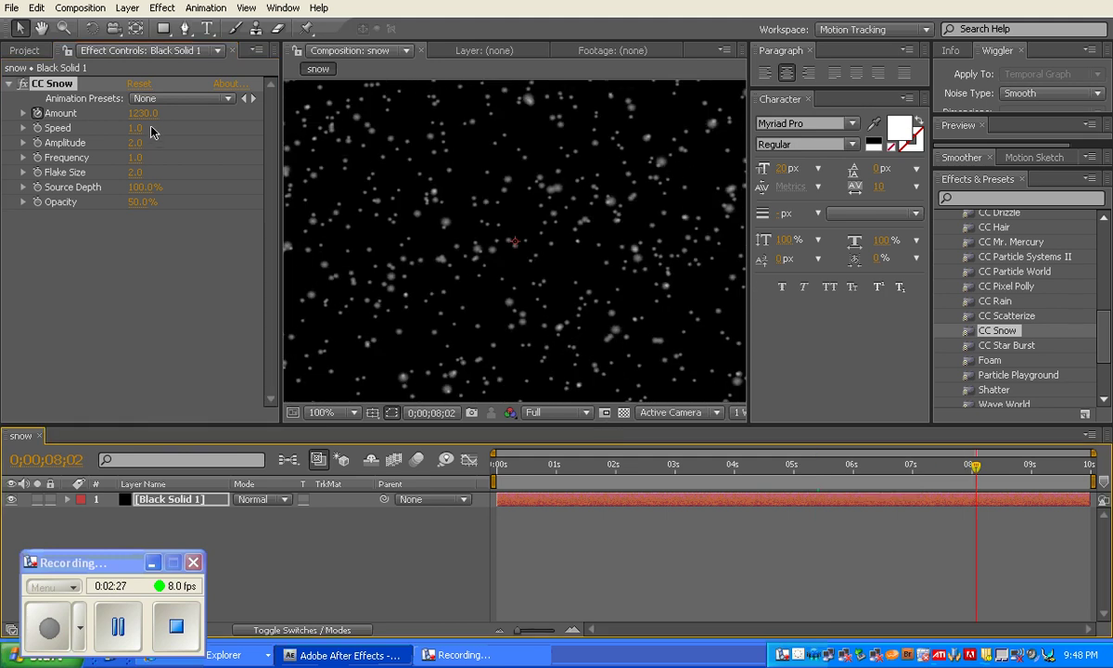
pyautogui.moveTo(139, 113); pyautogui.dragTo(68, 113)
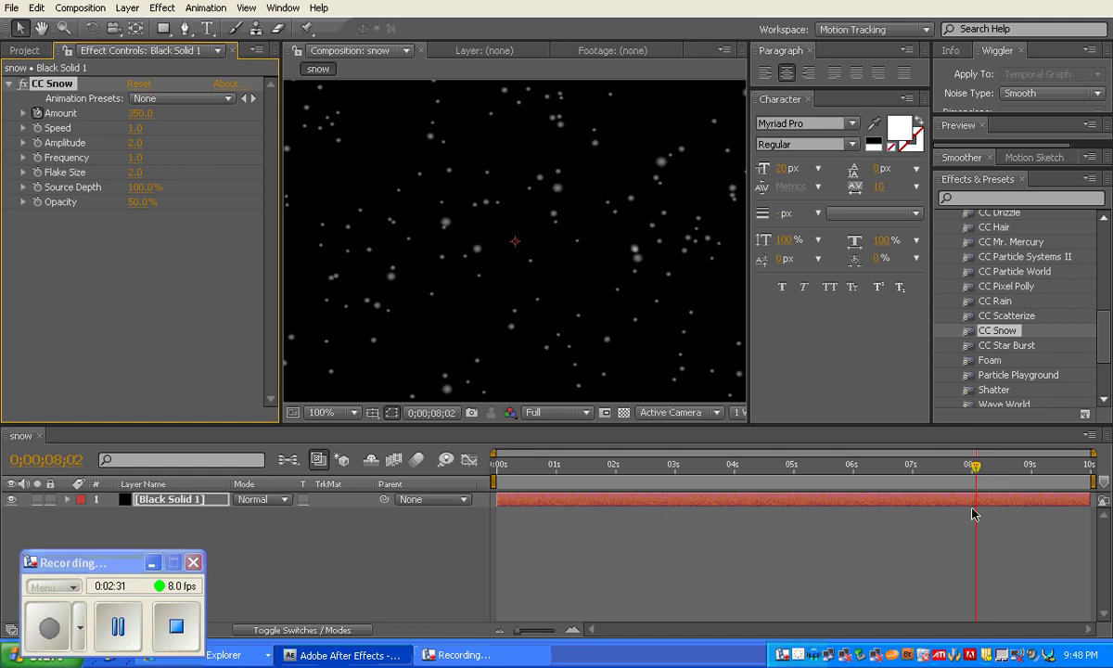
pyautogui.moveTo(975, 465); pyautogui.dragTo(1055, 450)
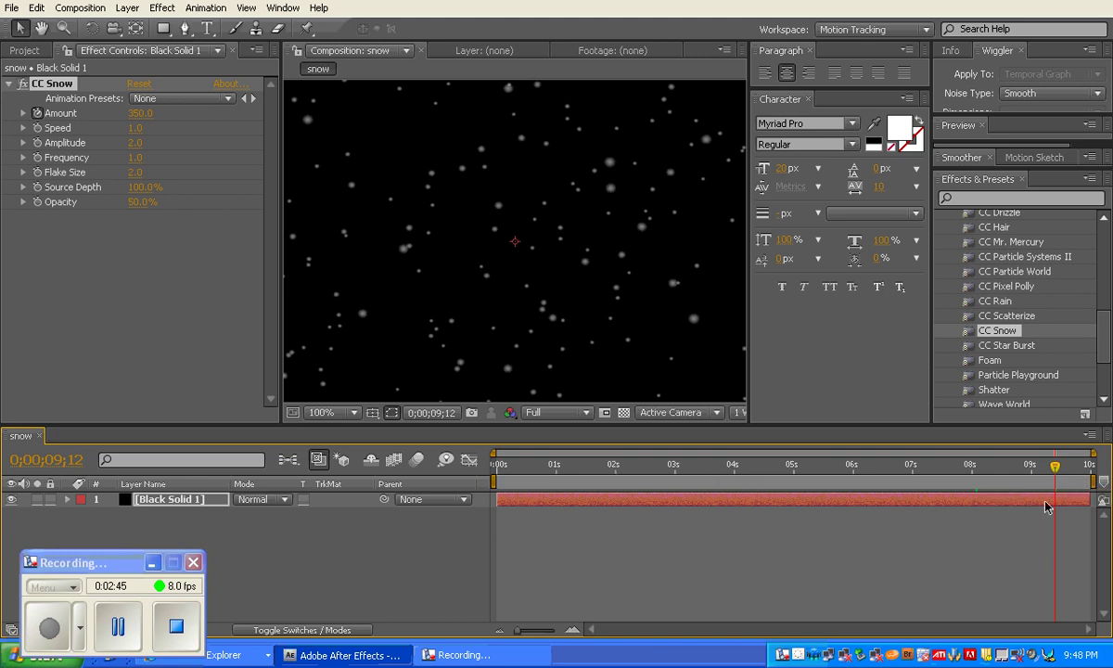
# Back at the start, adjust Speed and inspect the Amplitude, Frequency, Flake Size and Source Depth ranges.
pyautogui.press('Home')
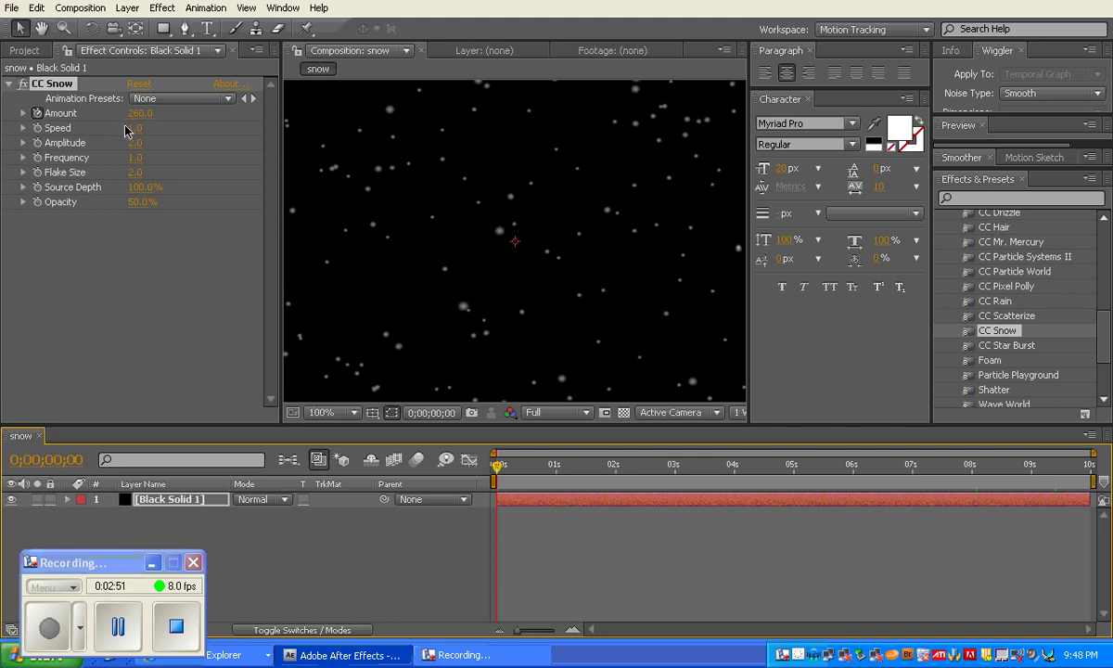
pyautogui.moveTo(133, 133)
pyautogui.mouseDown()
pyautogui.moveTo(134, 119)
pyautogui.moveTo(114, 124)
pyautogui.moveTo(131, 127)
pyautogui.moveTo(127, 142)
pyautogui.mouseUp()
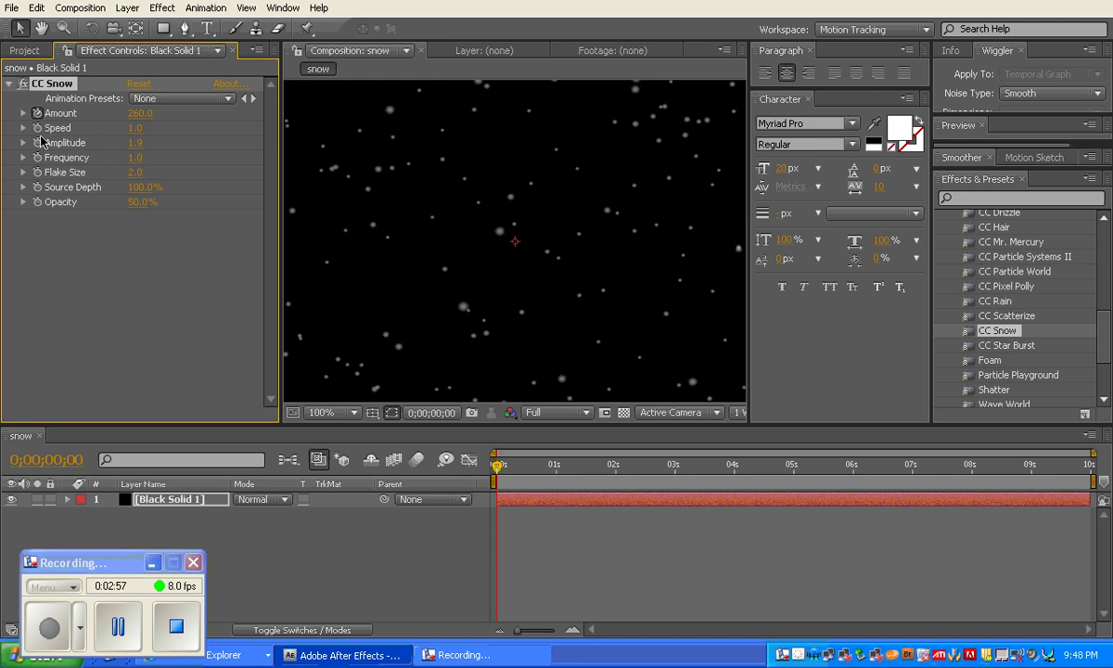
pyautogui.click(22, 144)
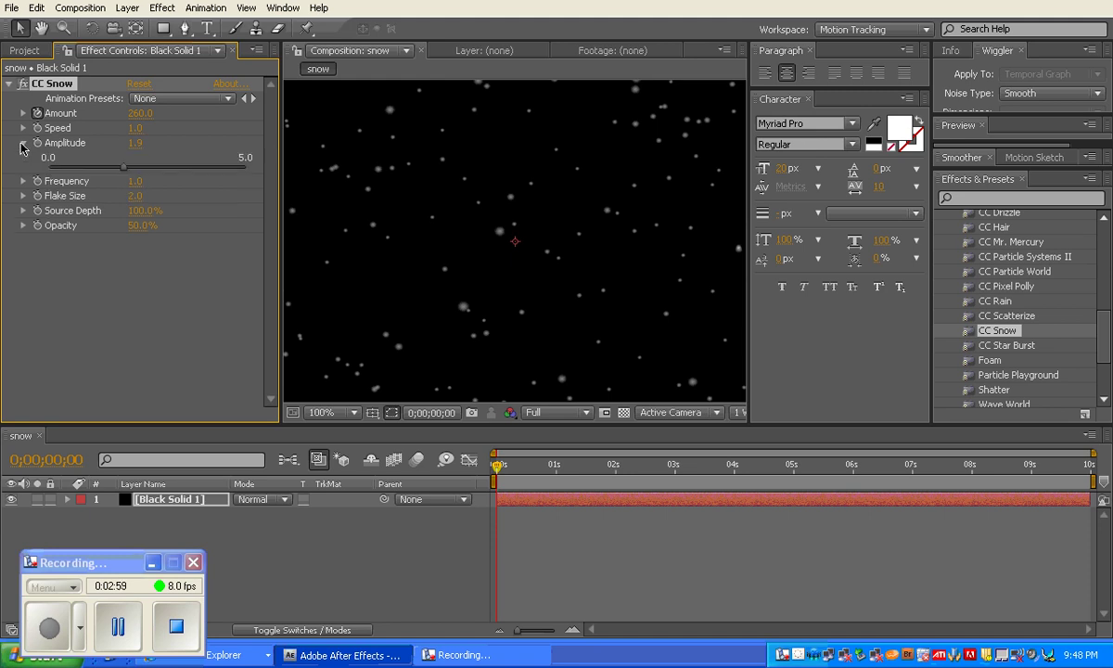
pyautogui.click(22, 143)
pyautogui.click(22, 157)
pyautogui.click(22, 158)
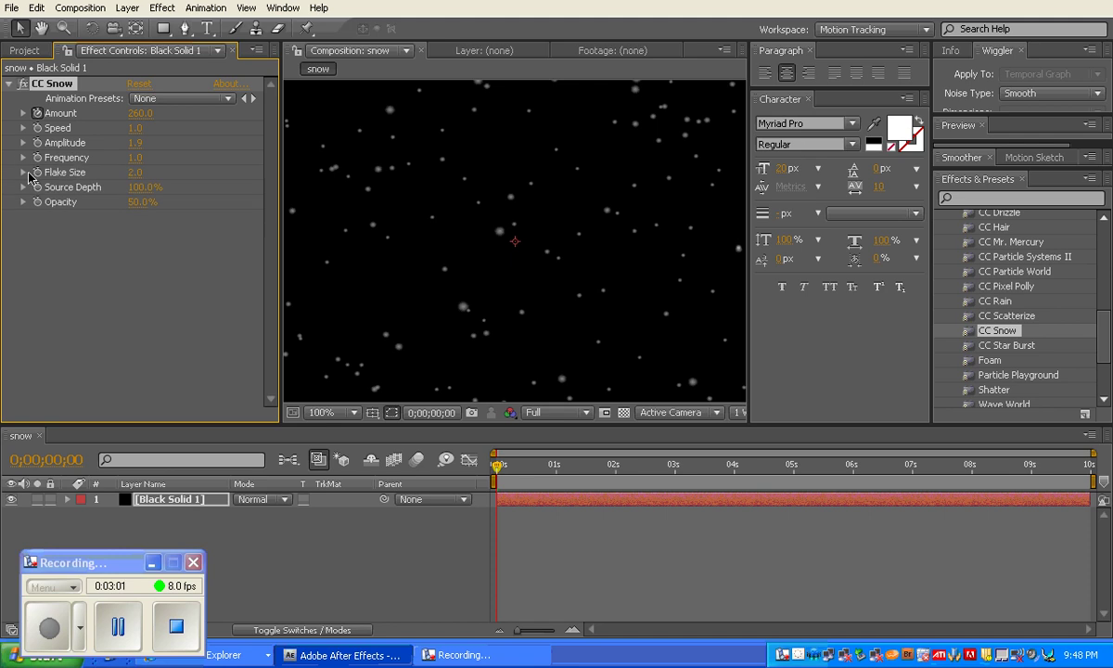
pyautogui.click(23, 172)
pyautogui.click(23, 172)
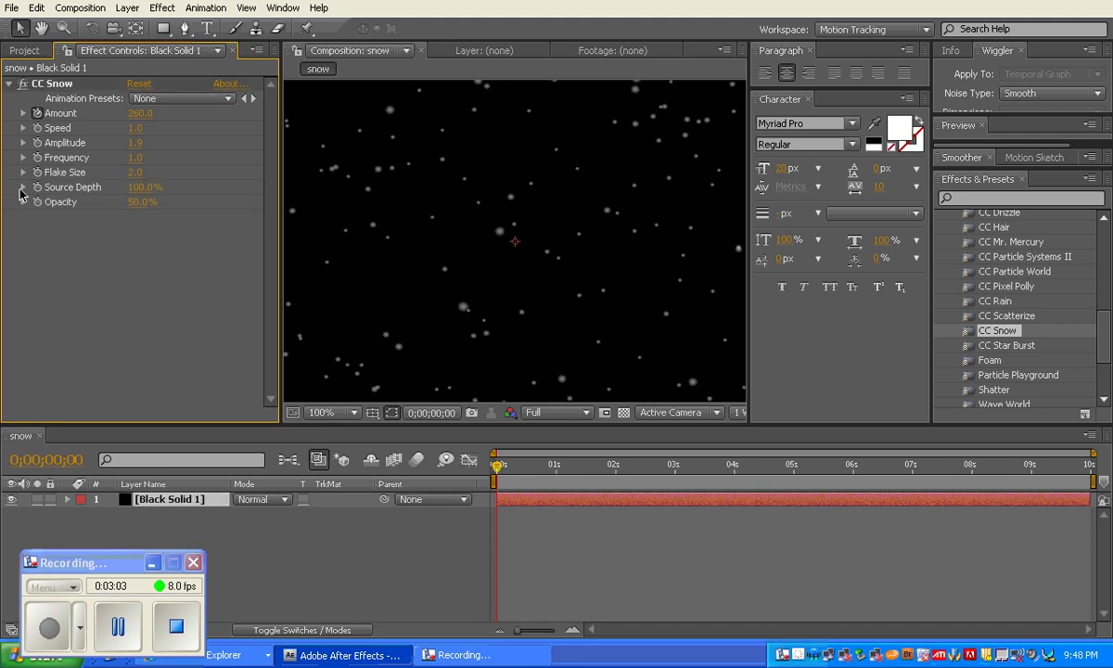
pyautogui.click(22, 188)
pyautogui.click(22, 187)
# Set CC Snow Flake Size to 2.3 and Source Depth to 69%.
pyautogui.moveTo(135, 173); pyautogui.dragTo(215, 151)
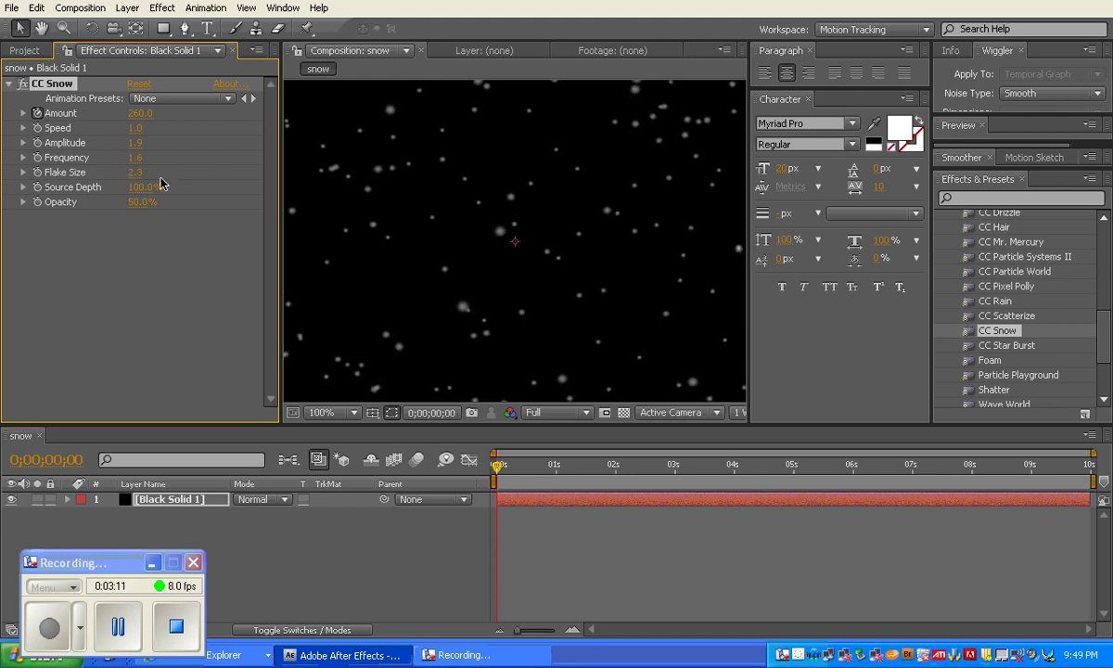
pyautogui.moveTo(149, 187); pyautogui.dragTo(115, 187)
pyautogui.moveTo(186, 199); pyautogui.dragTo(154, 204)
# Play a preview of the tuned snow animation, then stop it.
pyautogui.press('space')
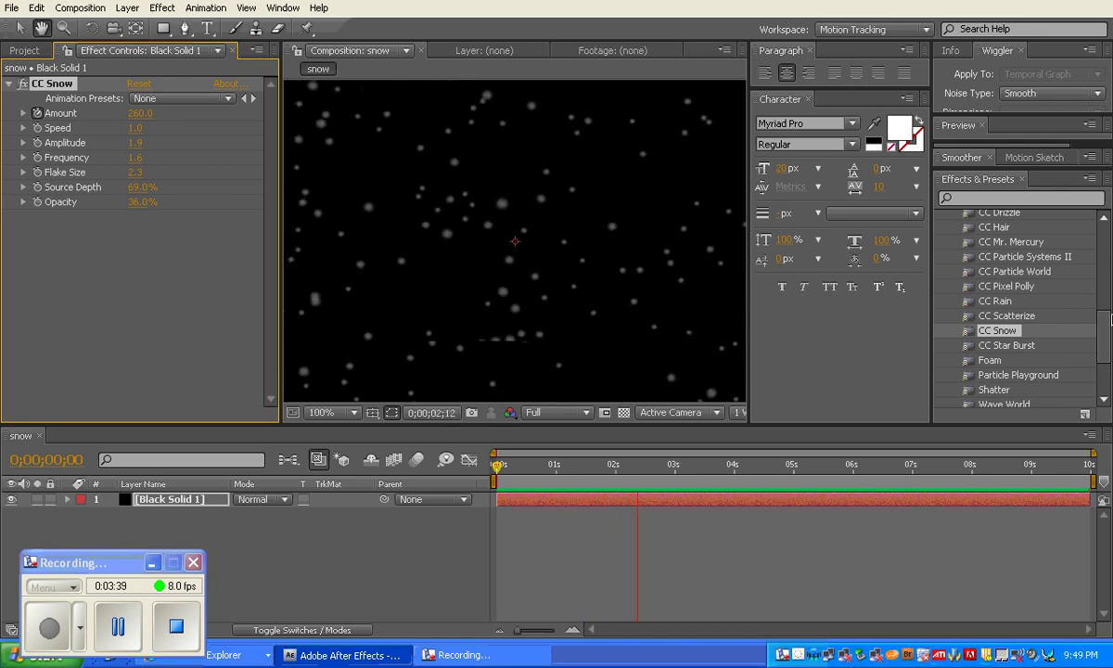
pyautogui.press('space')
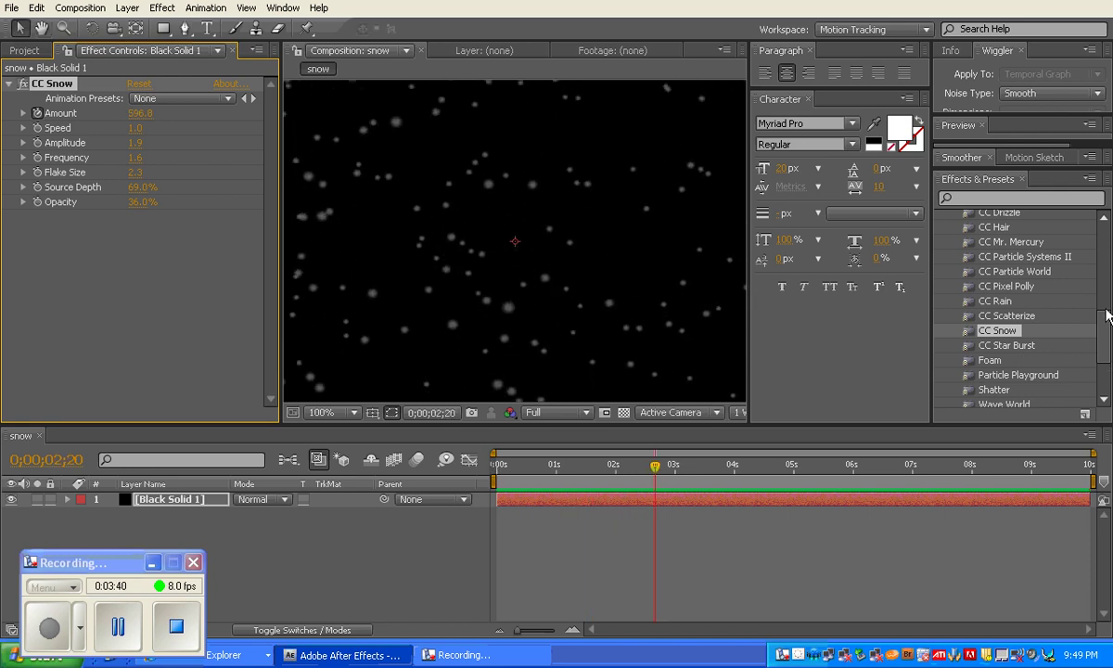
pyautogui.moveTo(1106, 315)
pyautogui.mouseDown()
pyautogui.moveTo(1107, 269)
pyautogui.moveTo(1107, 316)
pyautogui.mouseUp()
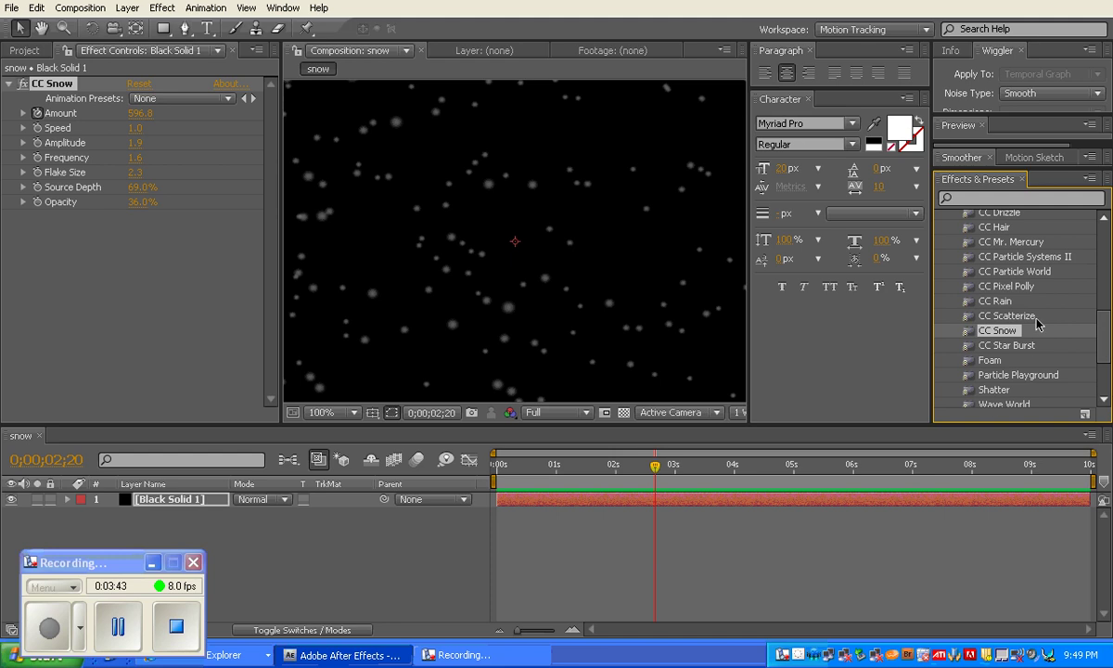